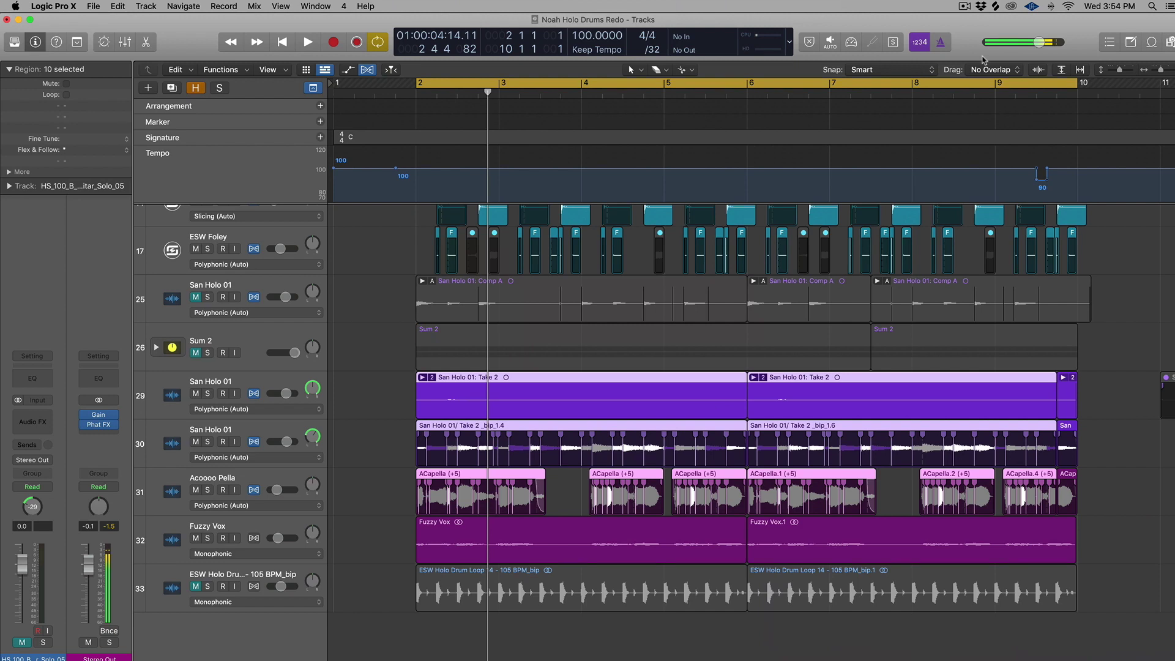
# Step: Hide the global tracks with G and start playing the arrangement
pyautogui.press('g')
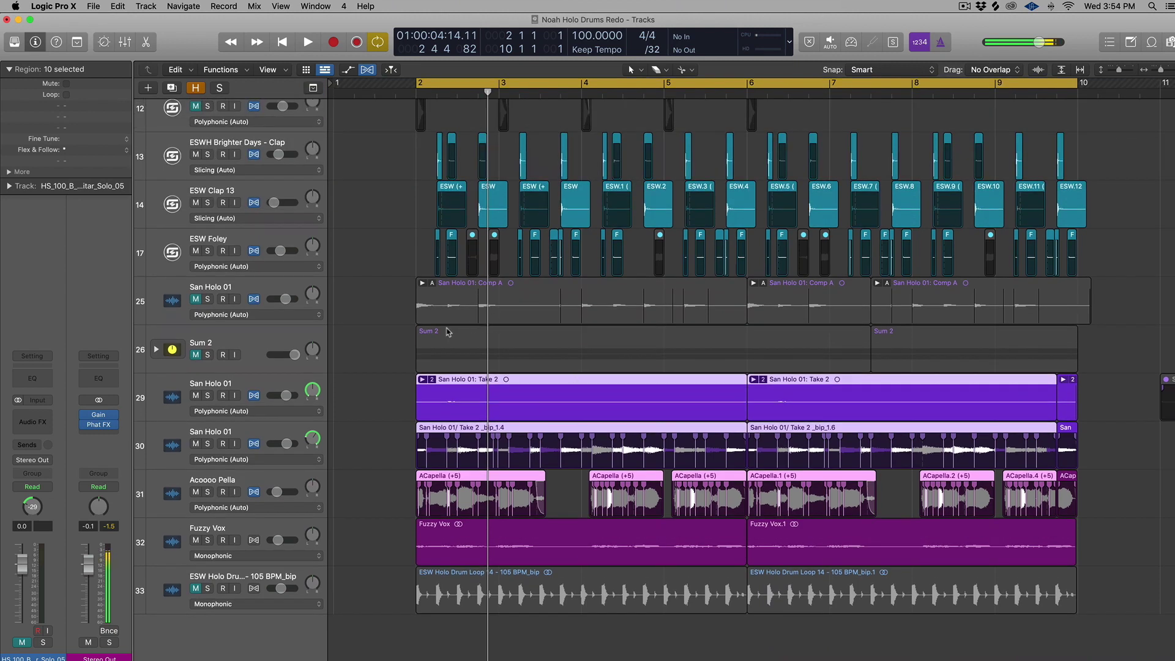
pyautogui.press('space')
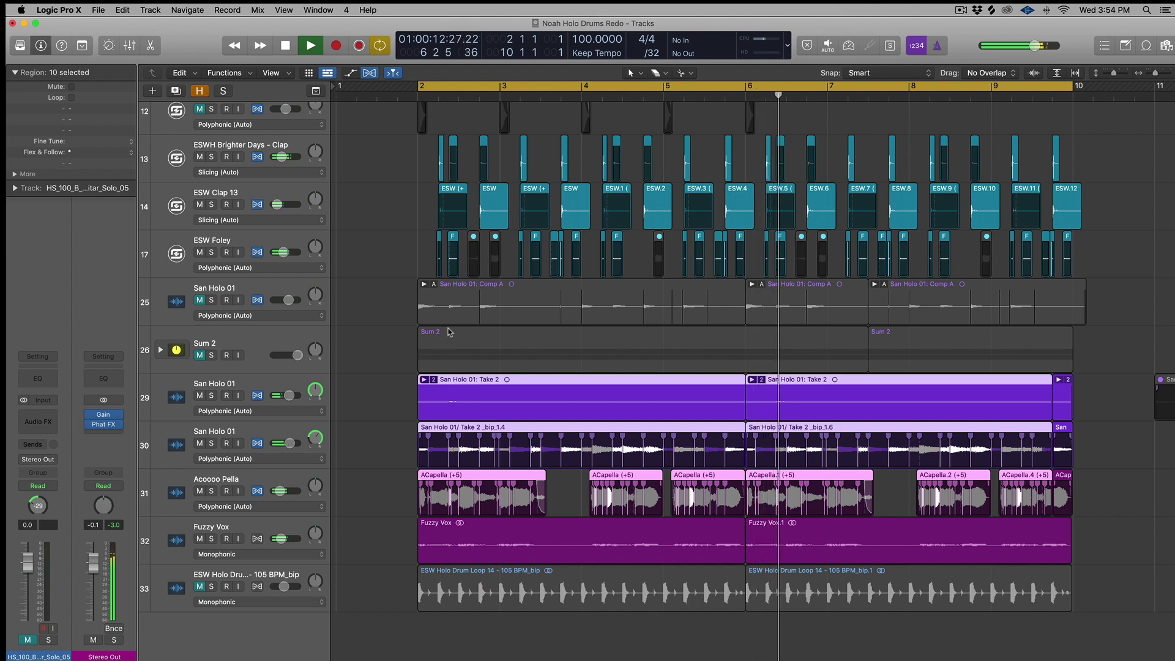
# Step: Stop playback, solo track 33's ESW Holo Drum Loop 14 regions to audition them, unsolo, then select the first region
pyautogui.press('space')
pyautogui.click(202, 588)
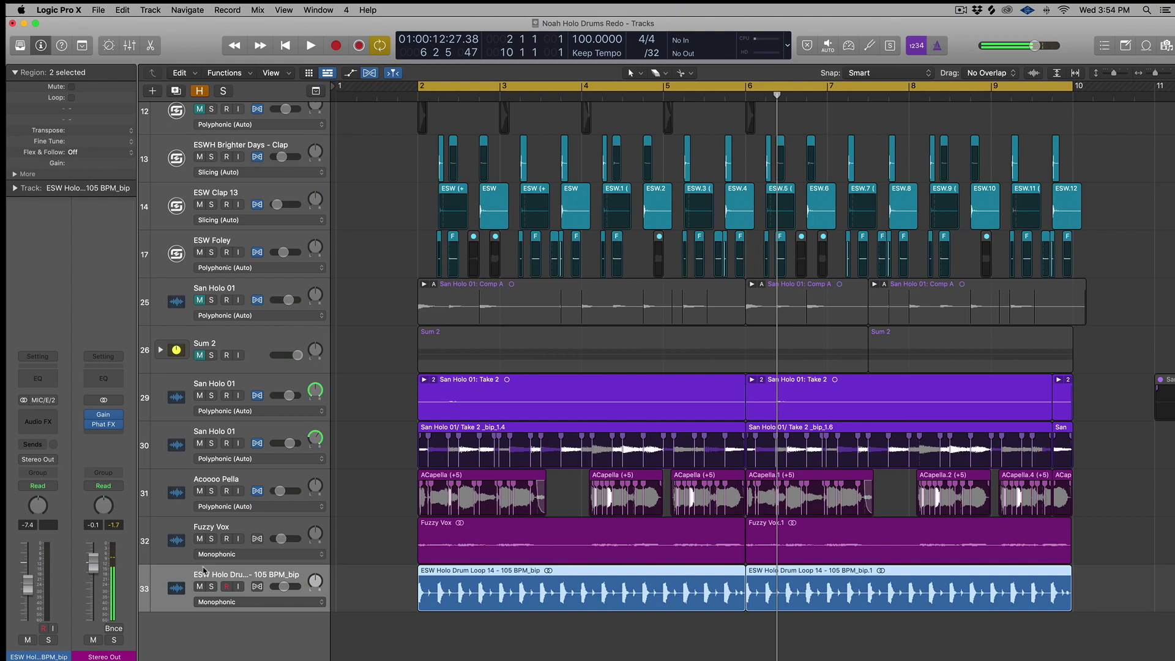
pyautogui.hotkey('ctrl', 's')
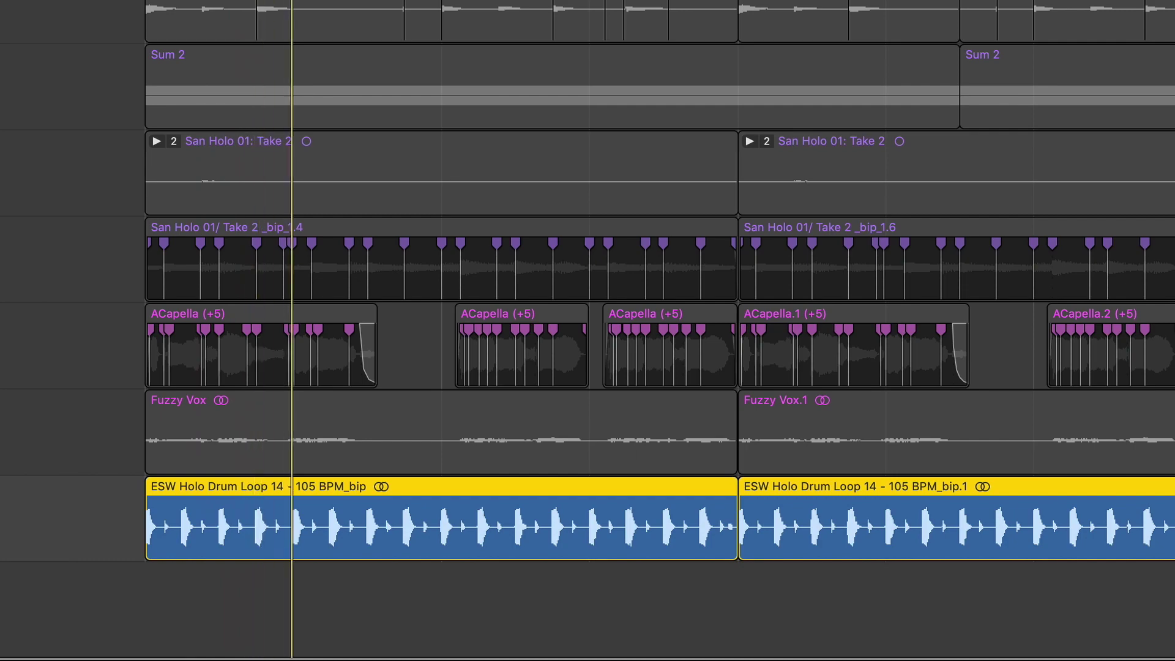
pyautogui.hotkey('ctrl', 's')
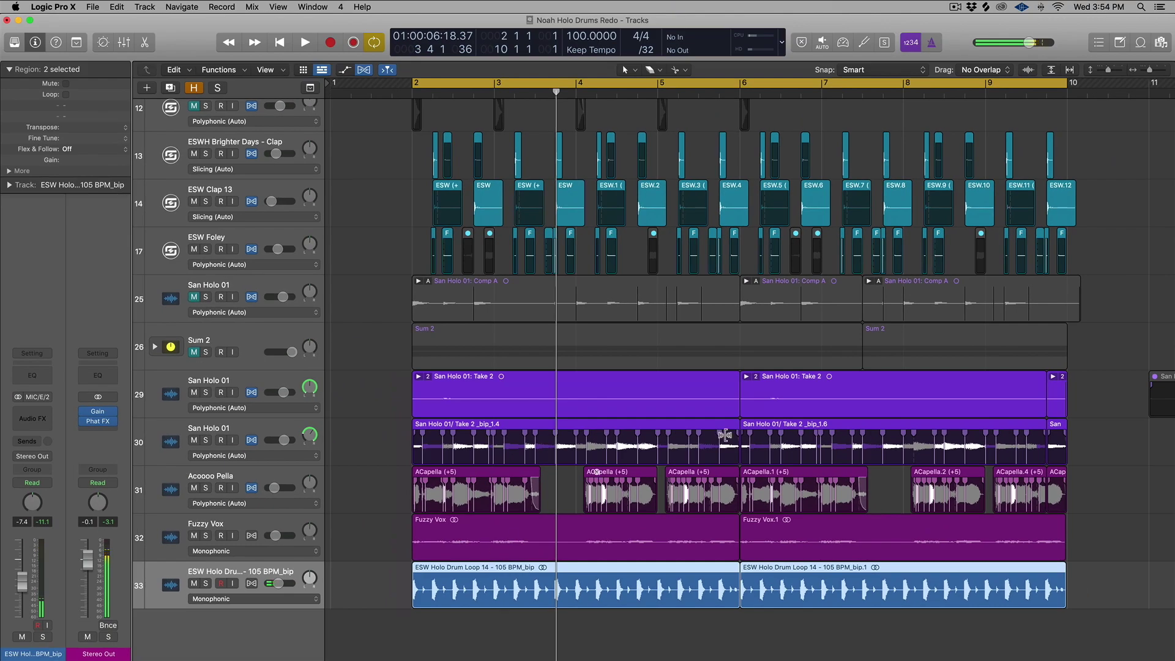
pyautogui.click(436, 575)
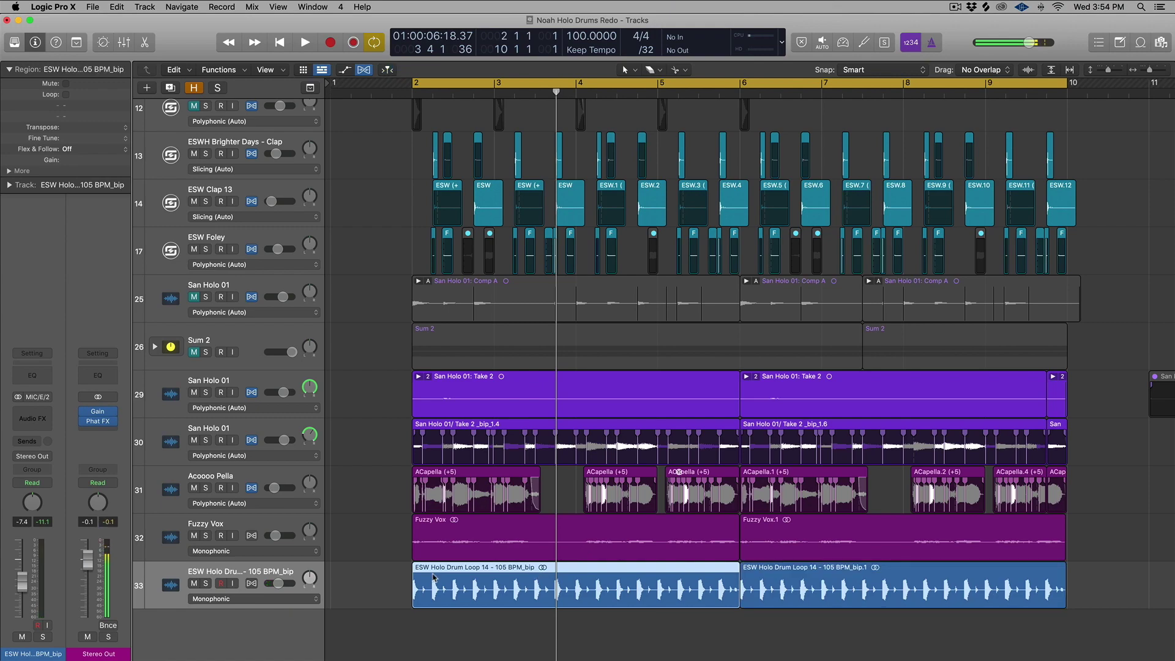
# Step: Drag the first drum-loop region onto the track headers to show the Create New Track using: sampler choices
pyautogui.rightClick(428, 572)
pyautogui.click(423, 573)
pyautogui.moveTo(421, 571); pyautogui.dragTo(234, 594)
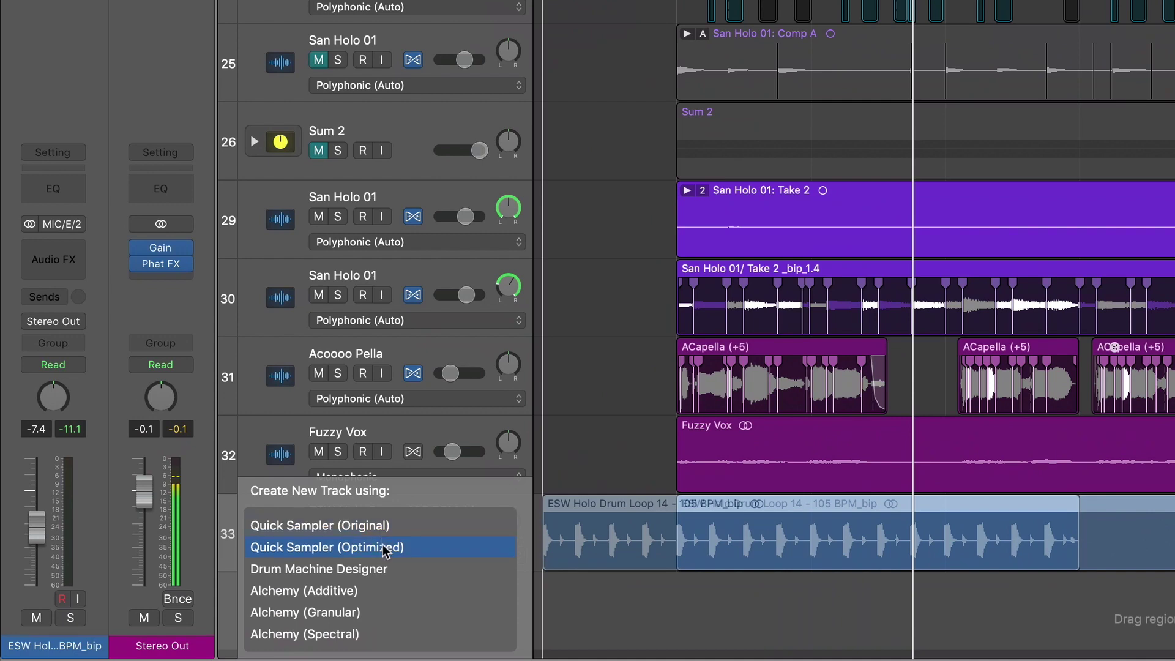
pyautogui.moveTo(384, 549)
pyautogui.mouseDown()
pyautogui.moveTo(406, 419)
pyautogui.moveTo(409, 607)
pyautogui.moveTo(379, 527)
pyautogui.mouseUp()
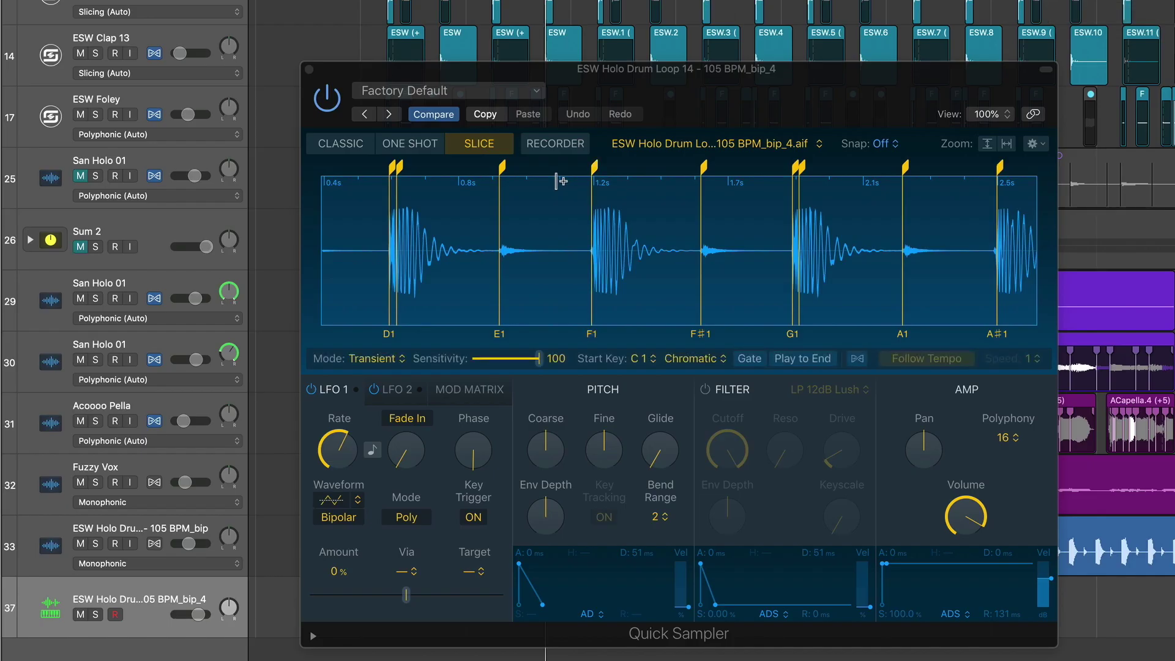
# Step: Delete the stray slice markers in Quick Sampler, including the doubled one near D2, so slices run C1–G1
pyautogui.hscroll(15, 728, 301)
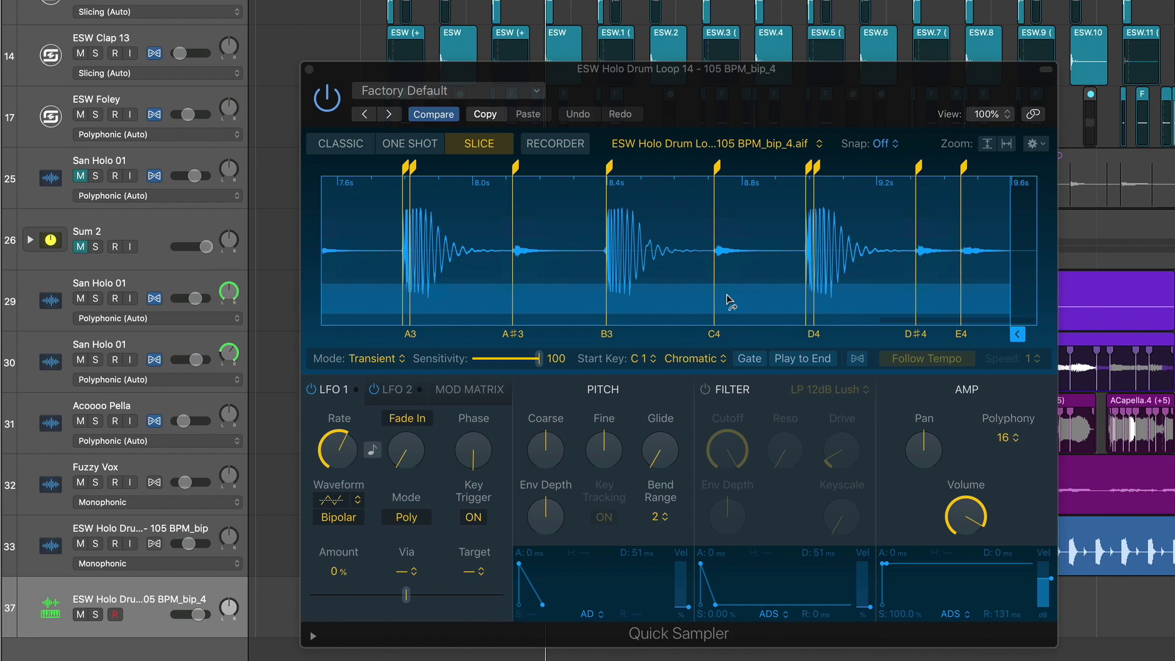
pyautogui.hscroll(-15, 728, 301)
pyautogui.moveTo(529, 241)
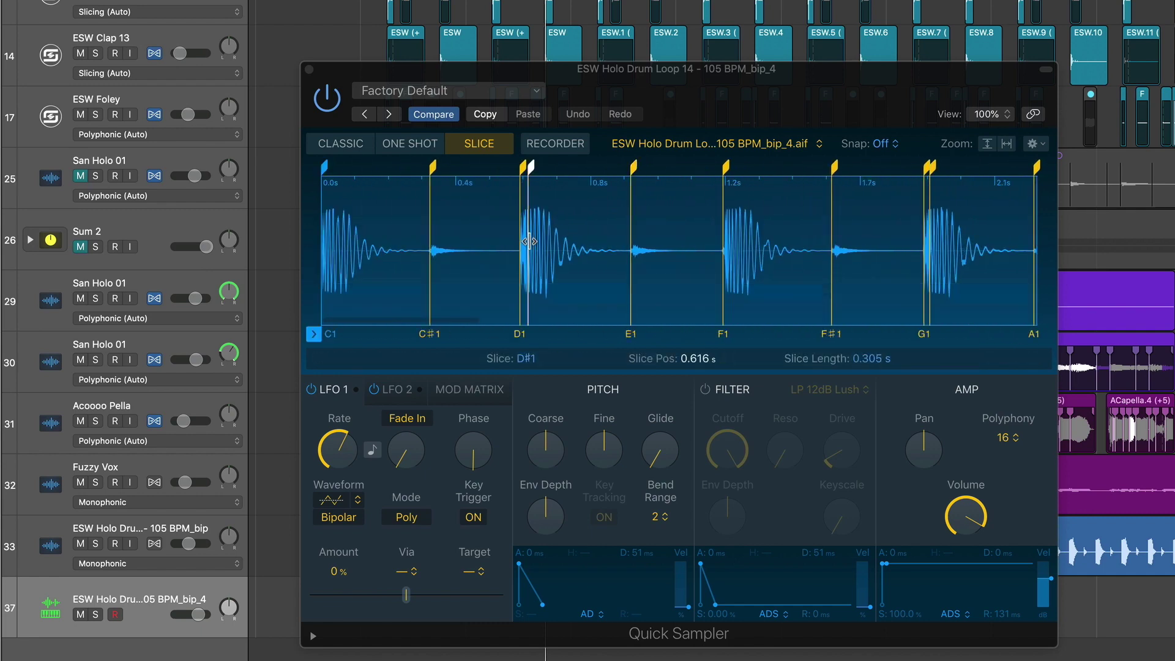
pyautogui.doubleClick(530, 243)
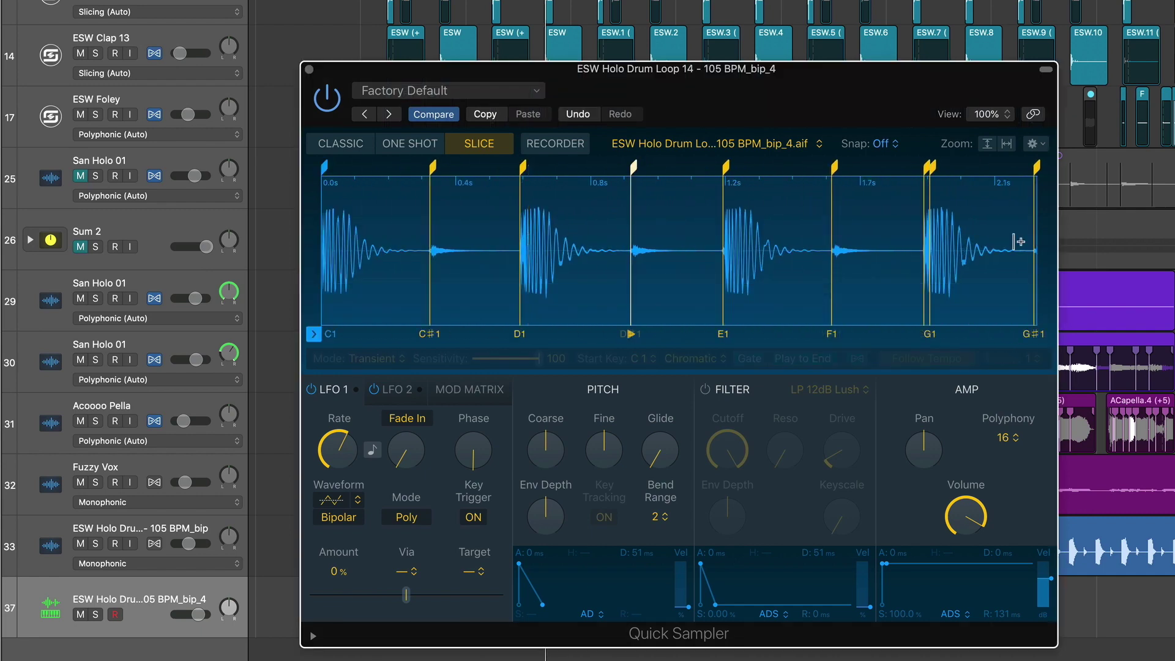
pyautogui.hscroll(10, 932, 243)
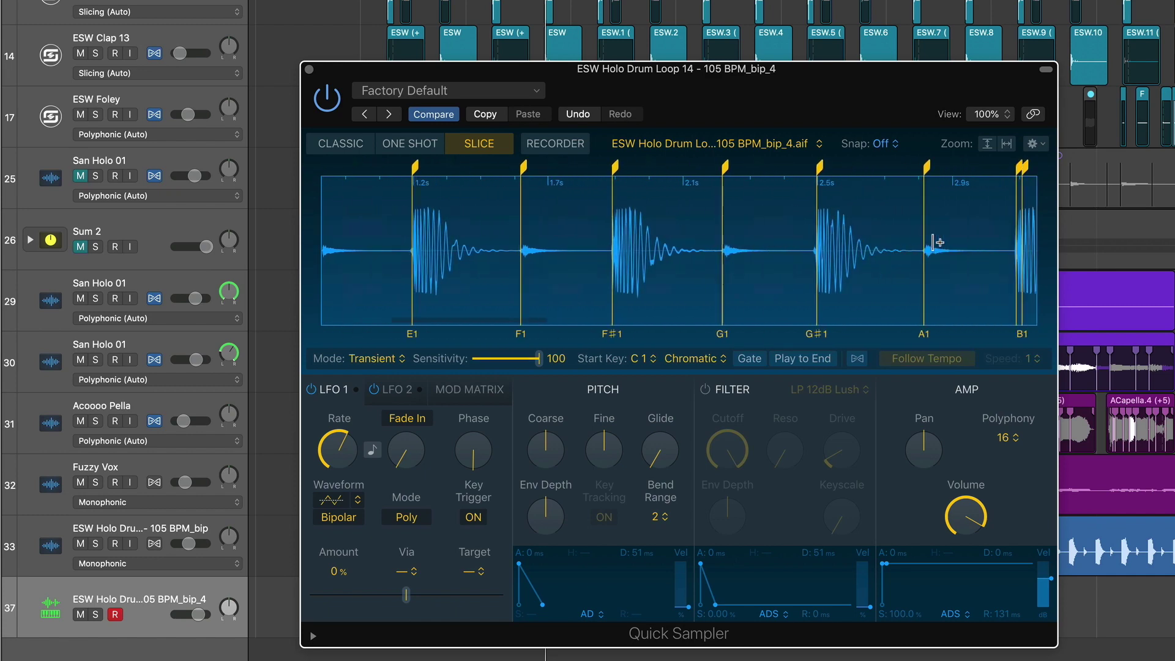
pyautogui.hscroll(5, 856, 247)
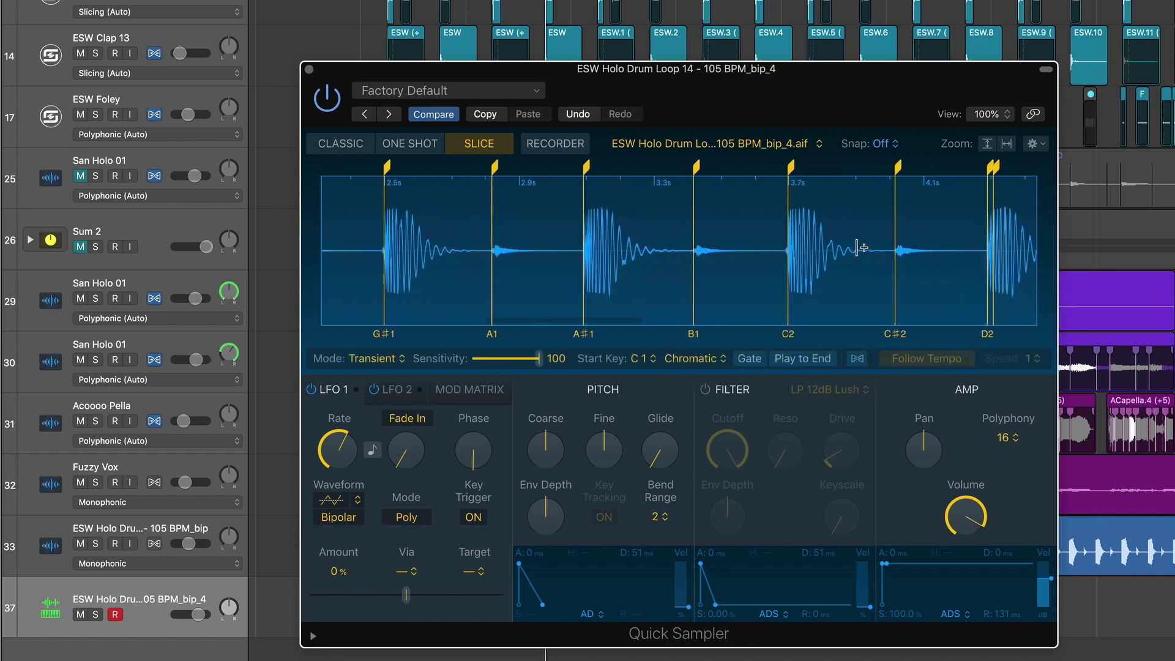
pyautogui.doubleClick(994, 251)
pyautogui.hscroll(-15, 609, 261)
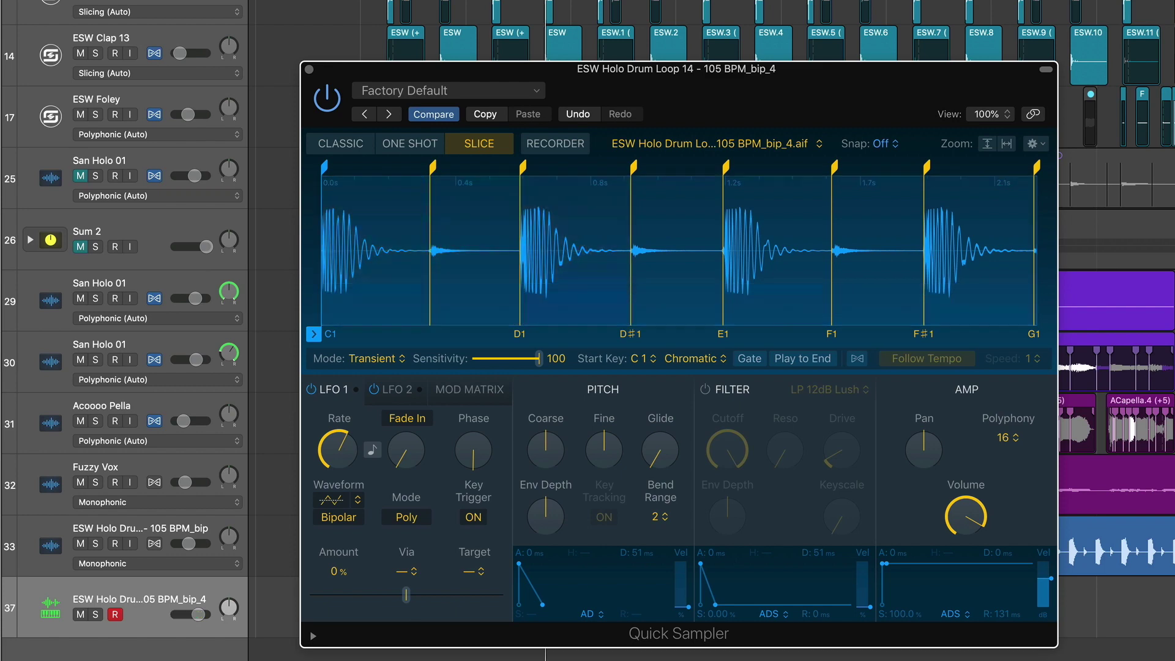
pyautogui.click(758, 2)
# Step: Convert the Quick Sampler slices into a Drum Machine Designer track with 16 pads, C1–D#2
pyautogui.rightClick(387, 208)
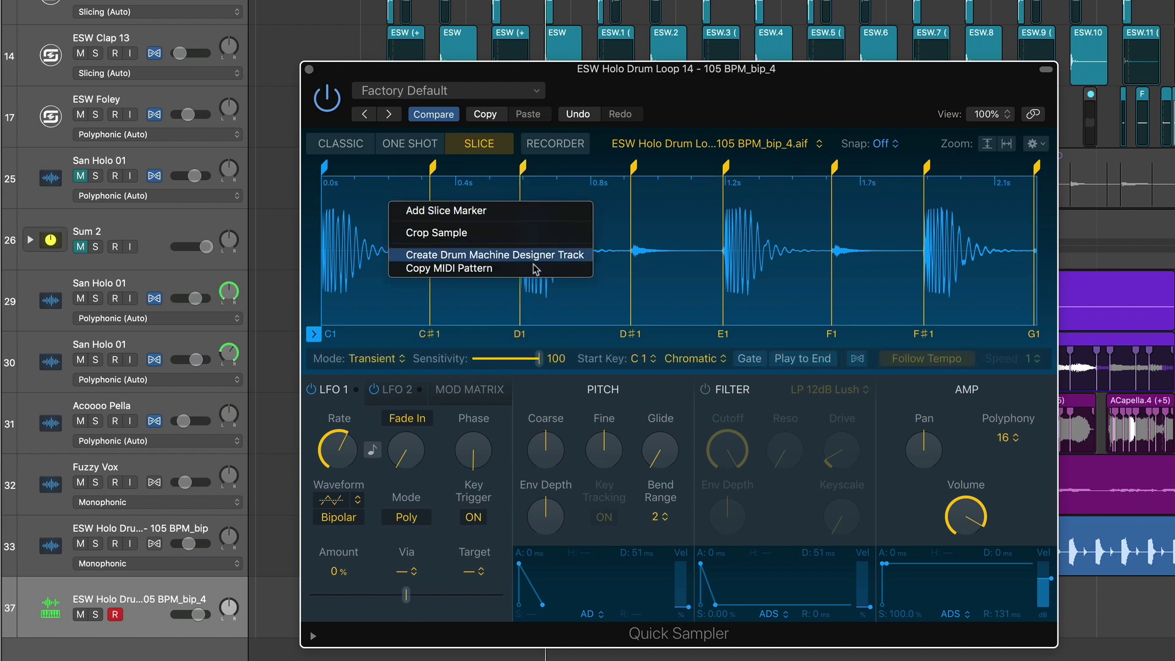
pyautogui.click(486, 257)
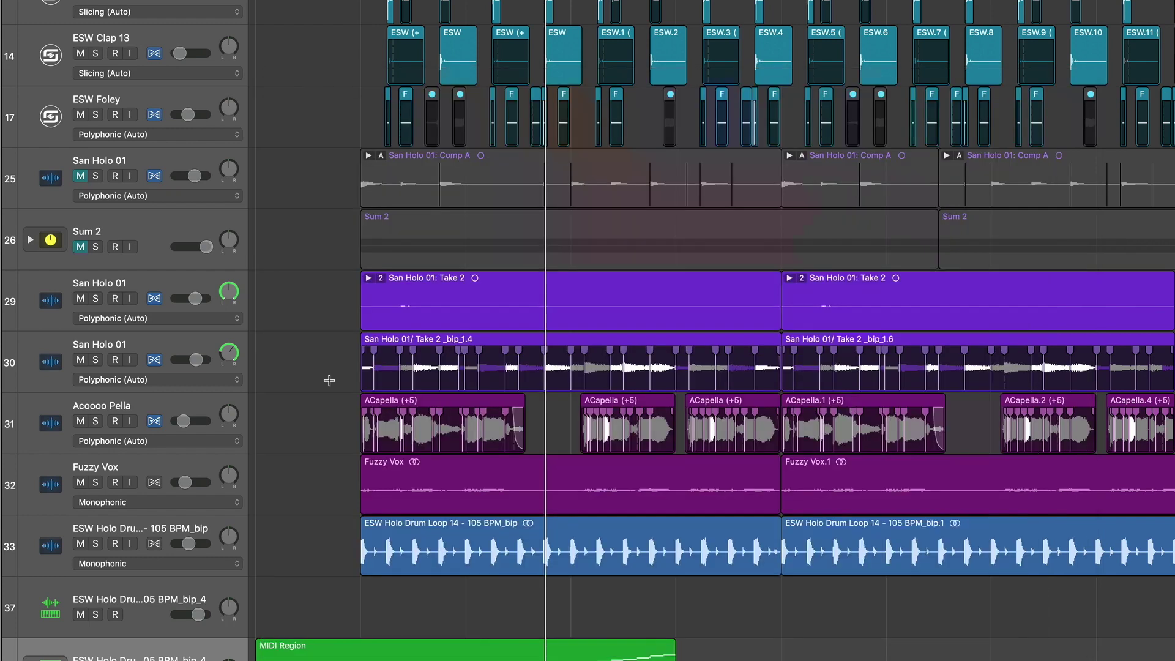
# Step: Close the kit window, move track 38's MIDI Region one bar later, and play it soloed
pyautogui.click(270, 77)
pyautogui.scroll(-2, 360, 656)
pyautogui.moveTo(340, 608); pyautogui.dragTo(445, 595)
pyautogui.hotkey('ctrl', 's')
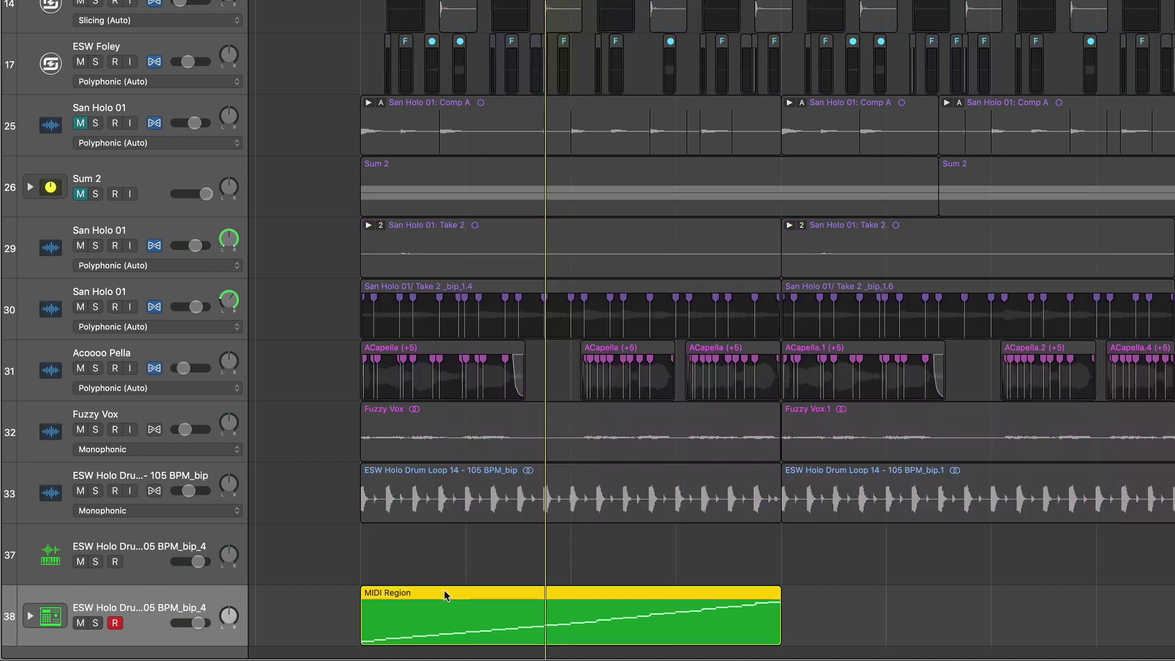
pyautogui.press('space')
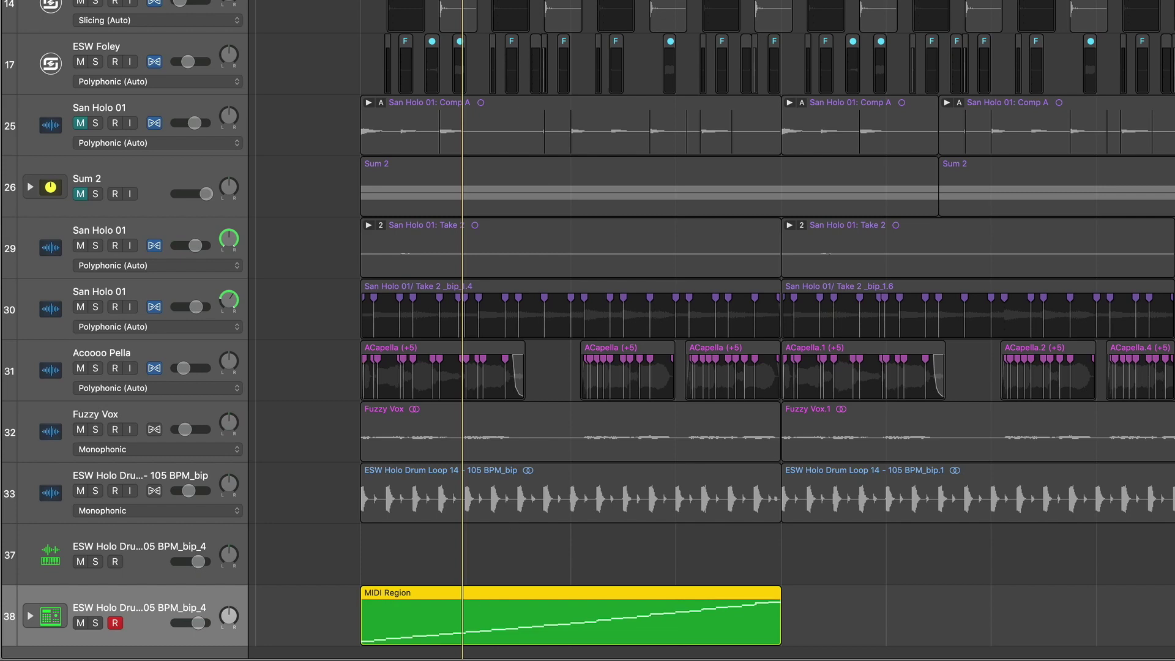
# Step: Audition the kit region at 124 BPM by raising the tempo line from 100, then deselect the region
pyautogui.scroll(1, 551, 67)
pyautogui.scroll(2, 567, 55)
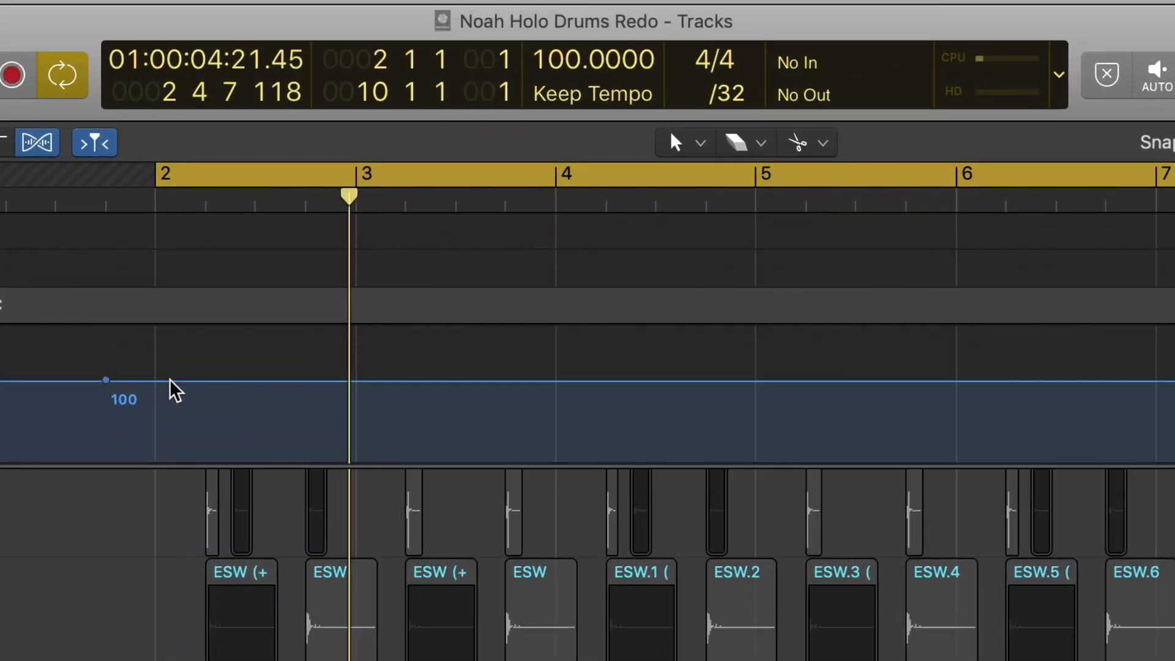
pyautogui.moveTo(174, 390); pyautogui.dragTo(176, 320)
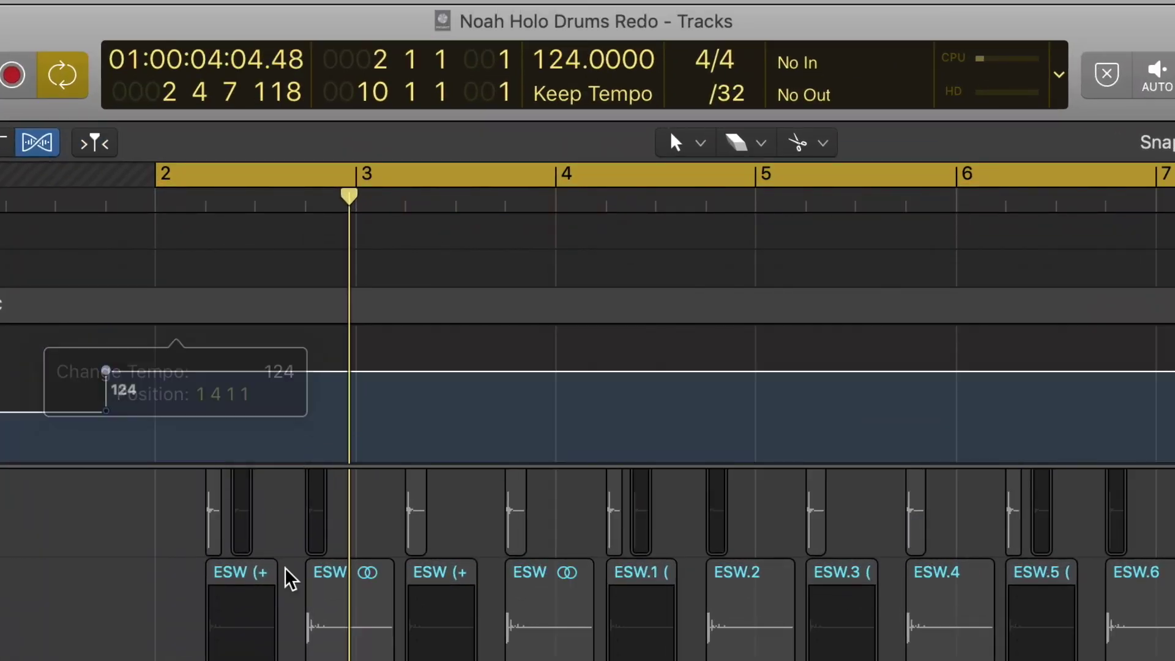
pyautogui.scroll(-5, 278, 622)
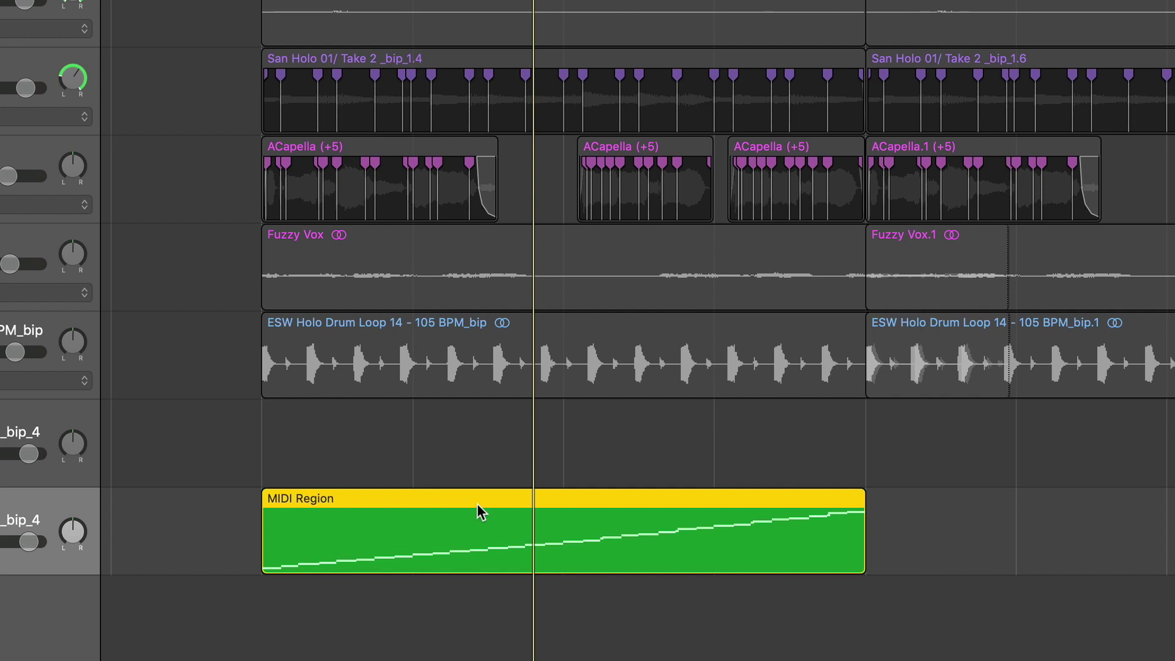
pyautogui.press('shift+super+a')
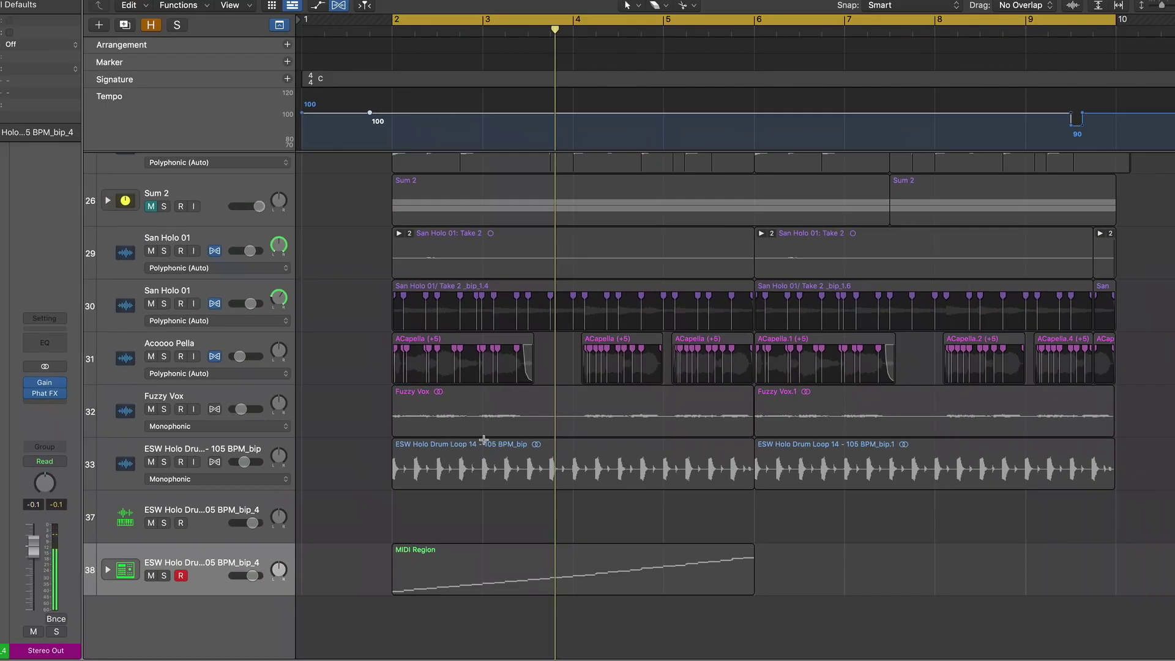
# Step: Delete track 38's MIDI Region, create an empty pattern region there, and open it in the Step Sequencer
pyautogui.click(435, 480)
pyautogui.click(497, 541)
pyautogui.press('shift+super+a')
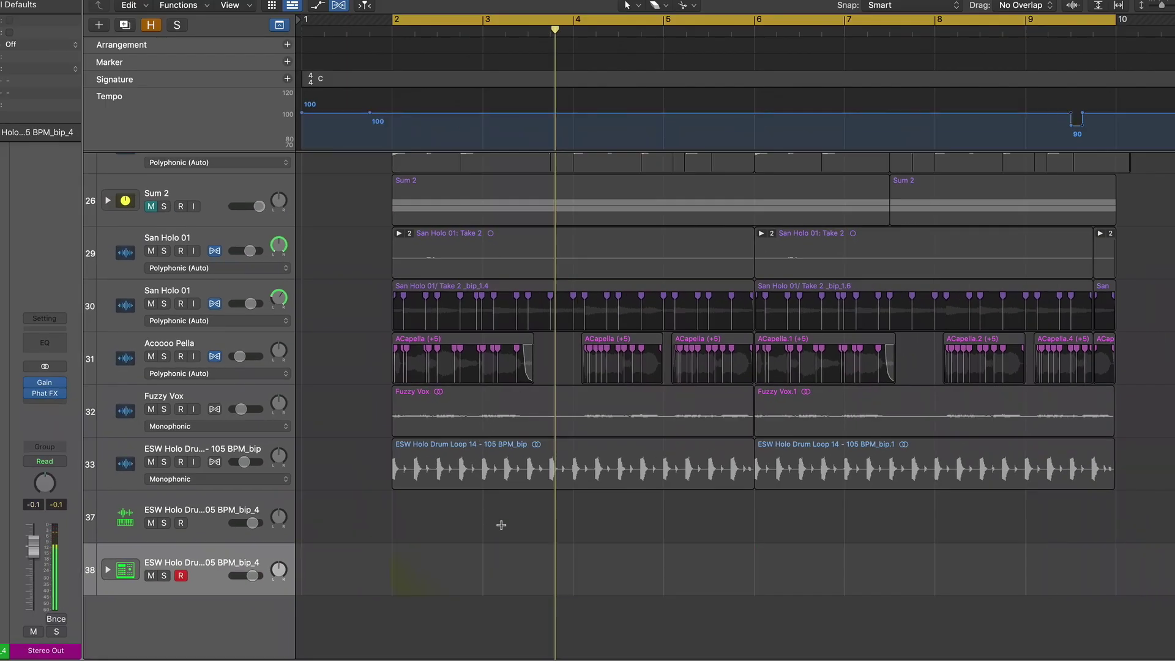
pyautogui.rightClick(432, 562)
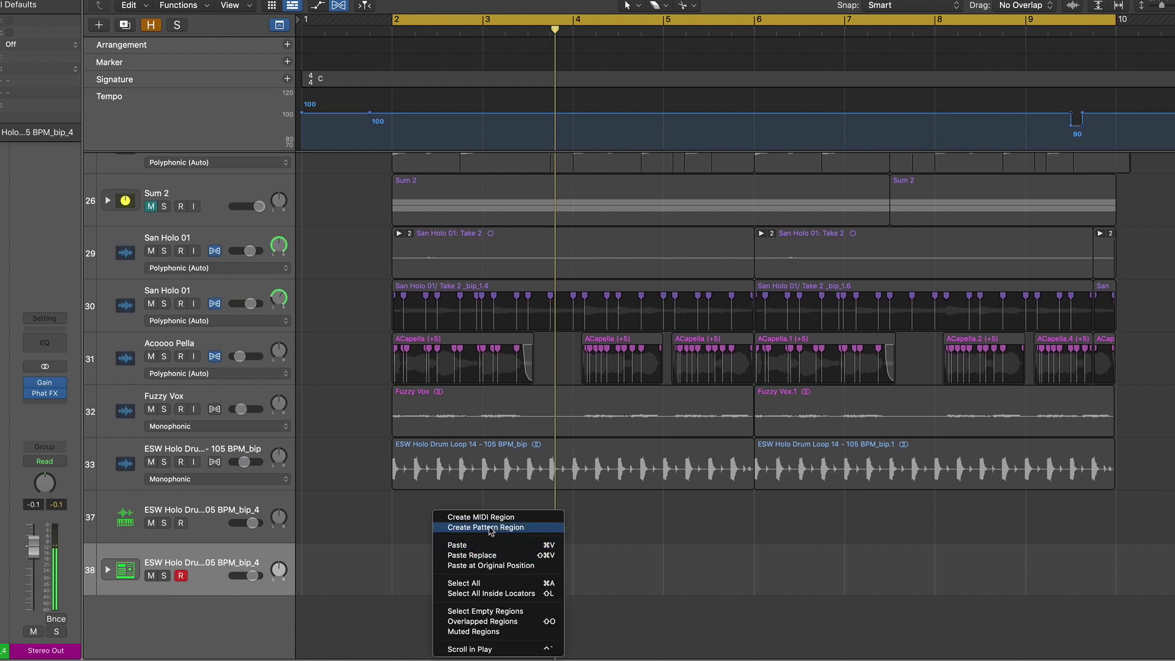
pyautogui.press('Escape')
pyautogui.doubleClick(469, 554)
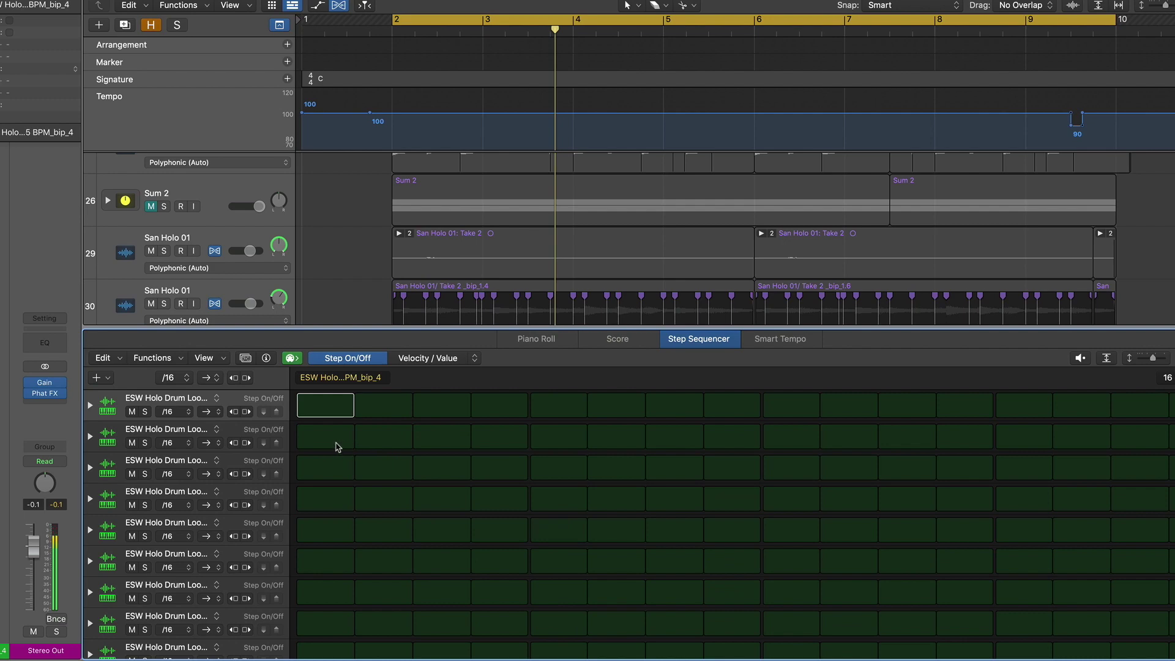
# Step: Turn on step 1 in the top row and second-row hits at steps 4, 7 and 15, playing the pattern
pyautogui.click(325, 407)
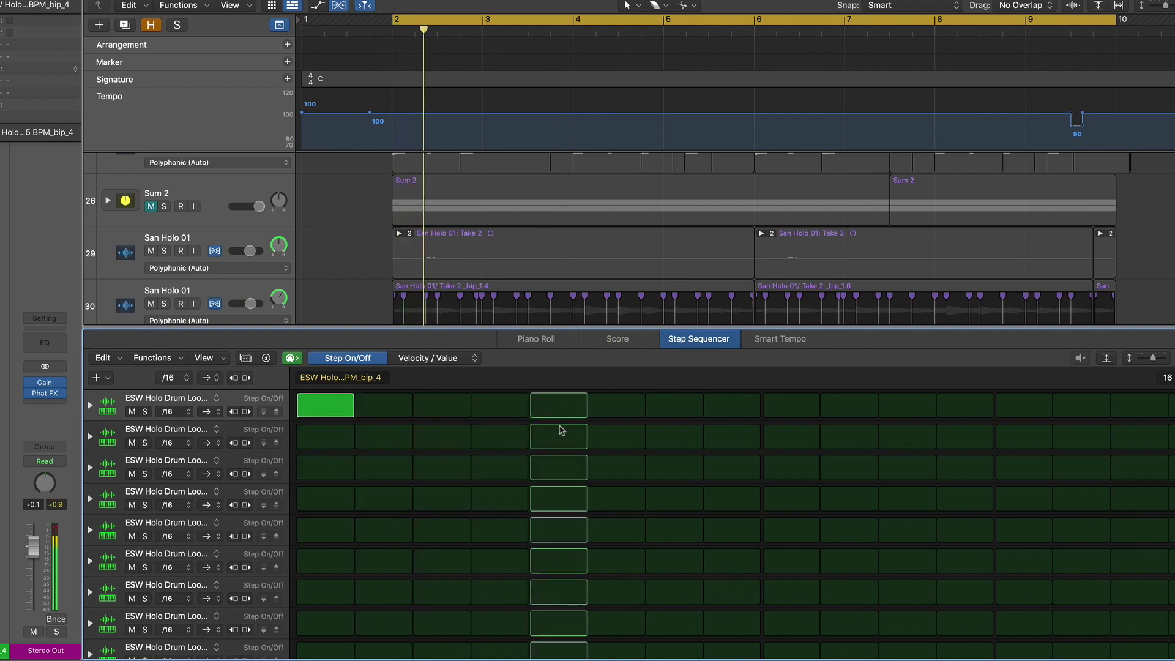
pyautogui.click(558, 436)
pyautogui.click(496, 433)
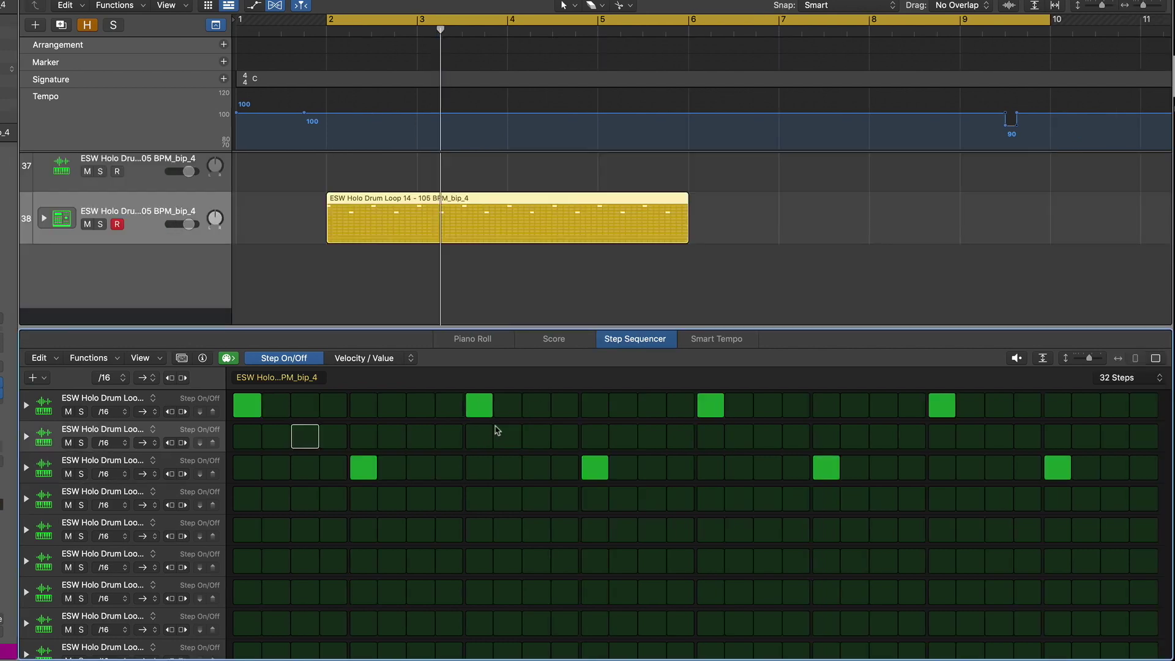
pyautogui.press('space')
pyautogui.click(426, 438)
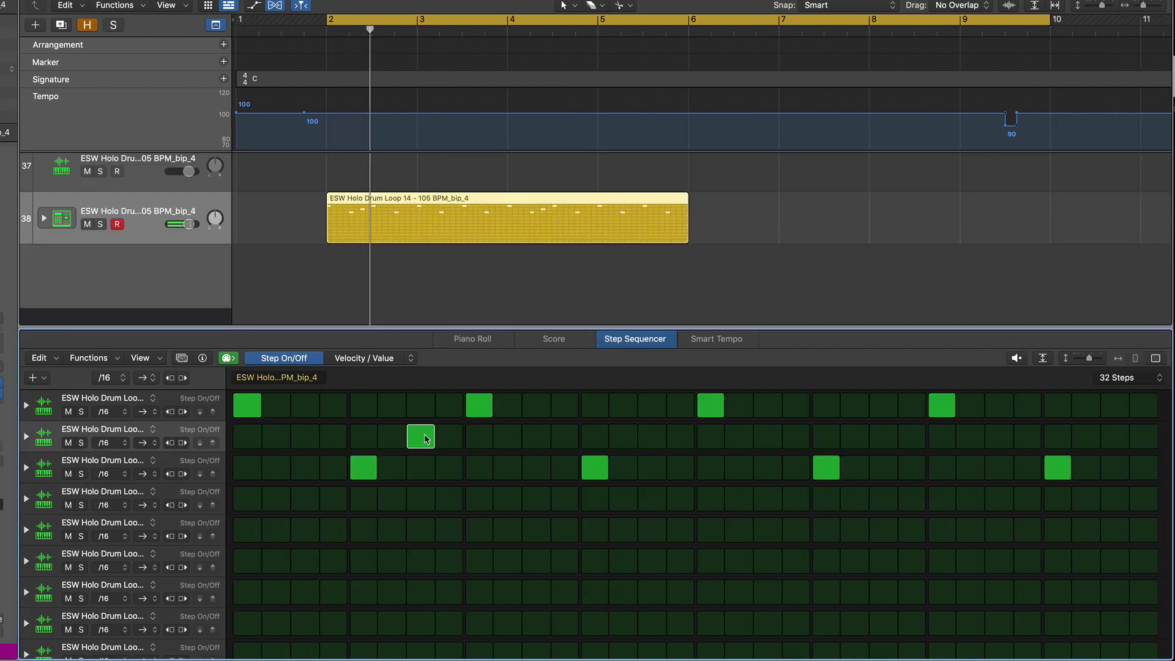
pyautogui.click(650, 436)
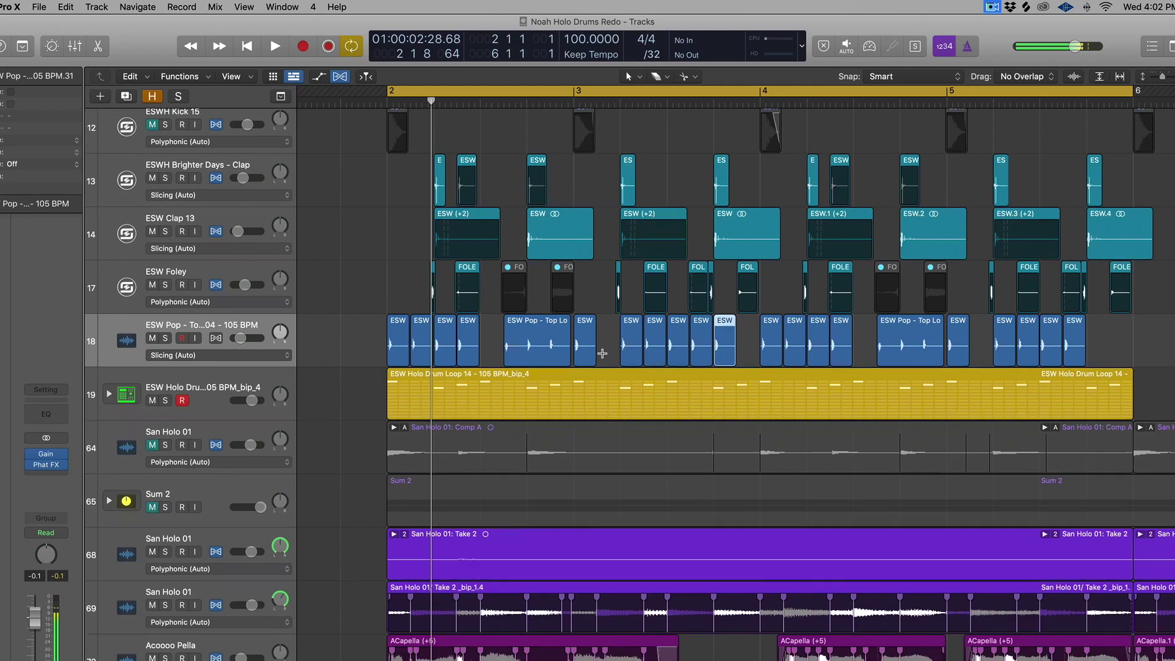
# Step: Scroll to the pattern region on track 19 and play the full arrangement with it
pyautogui.scroll(-5, 604, 356)
pyautogui.scroll(1, 604, 356)
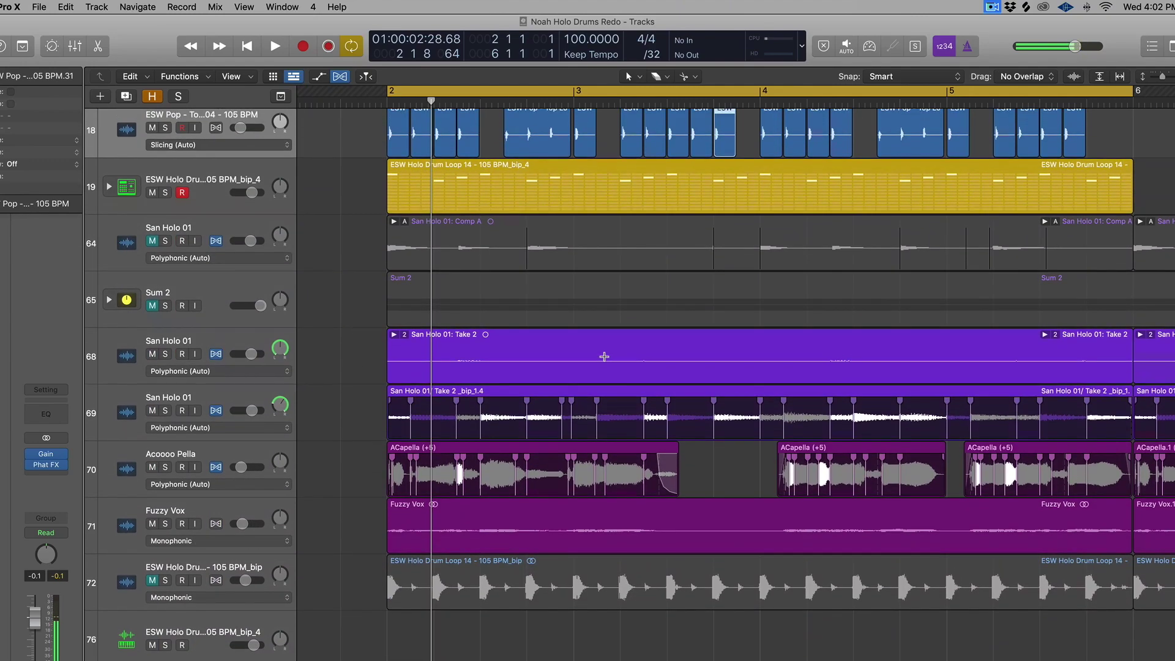
pyautogui.press('space')
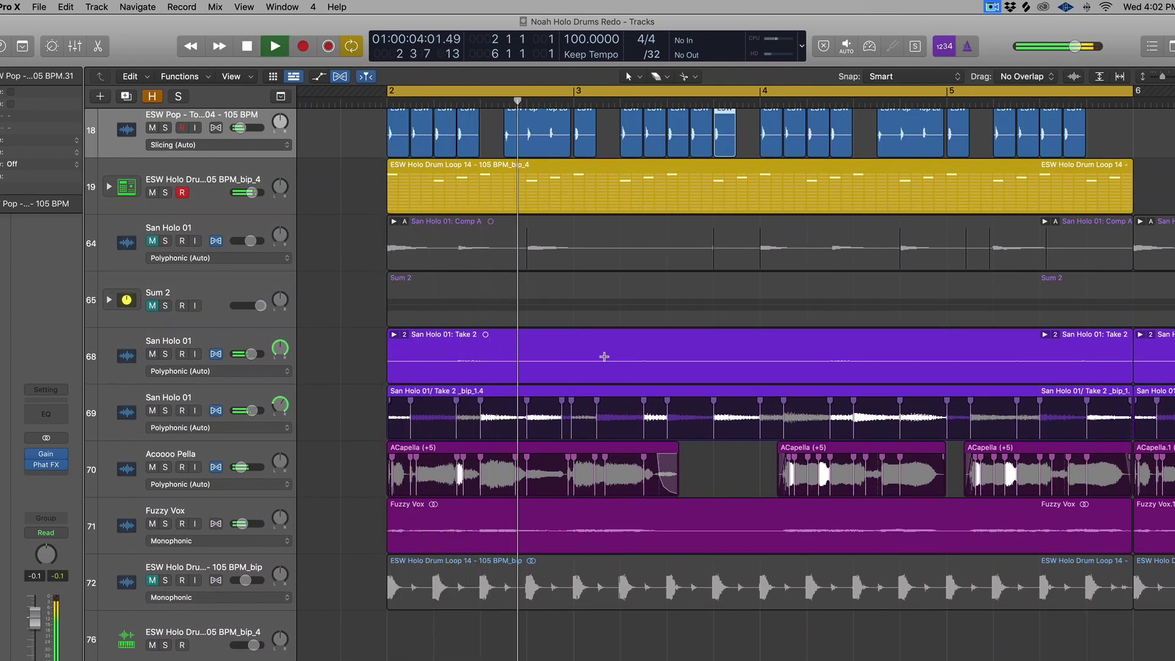